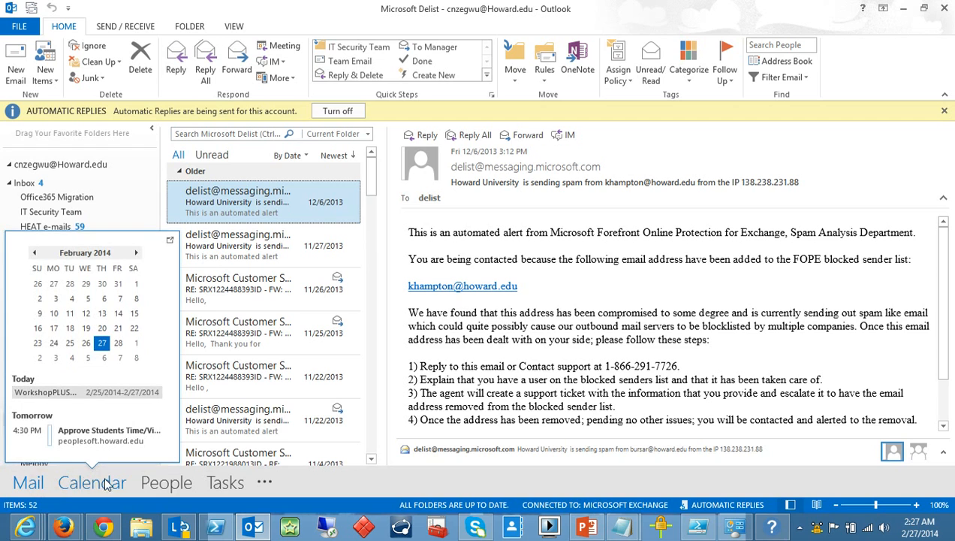
Switch Outlook from Mail to the Calendar view, showing February 2014.
click(105, 490)
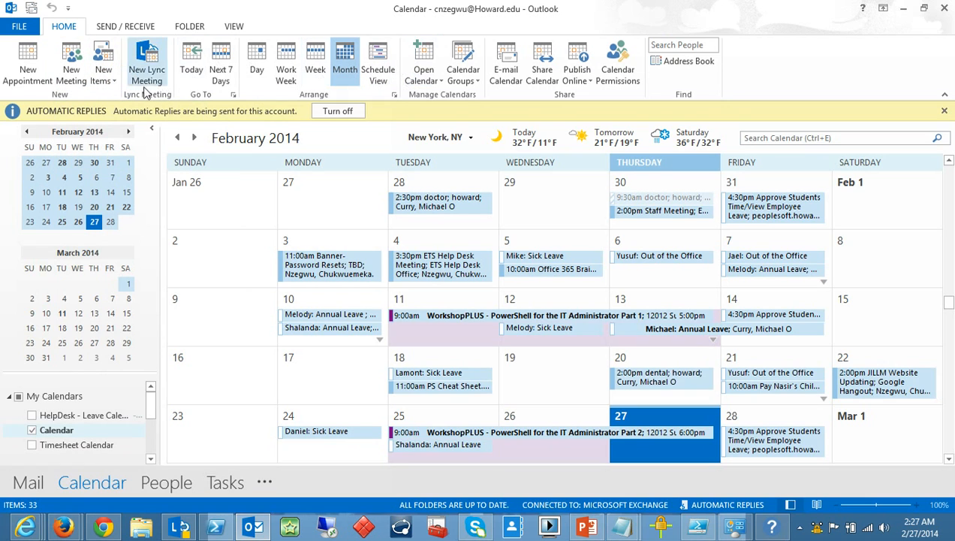
Start a new meeting request for Thu 2/27/2014, 8:00–8:30 AM.
click(73, 73)
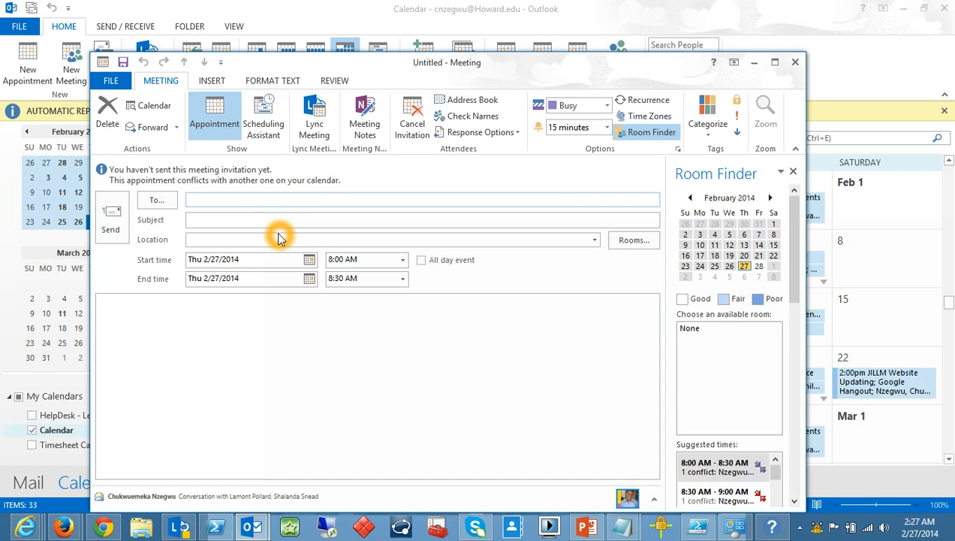
click(163, 234)
click(153, 242)
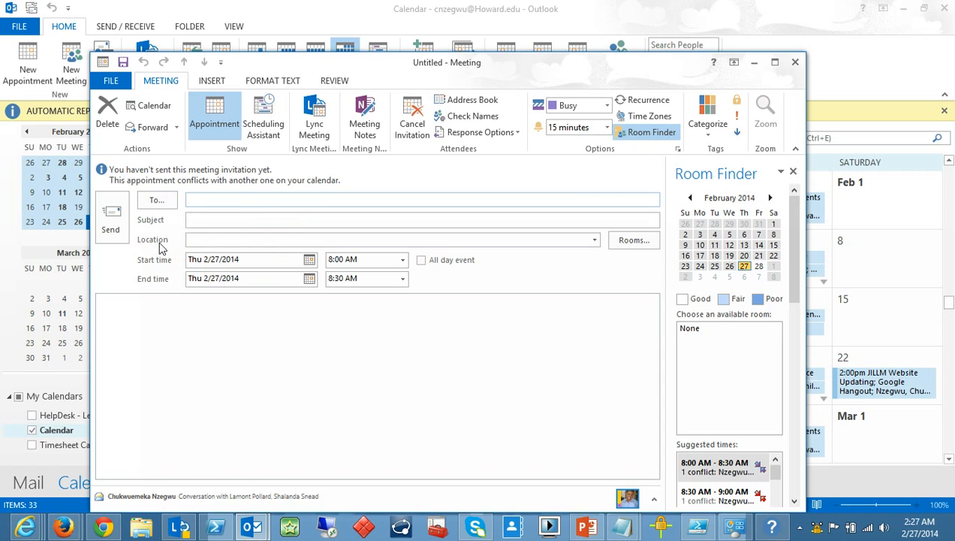
click(646, 246)
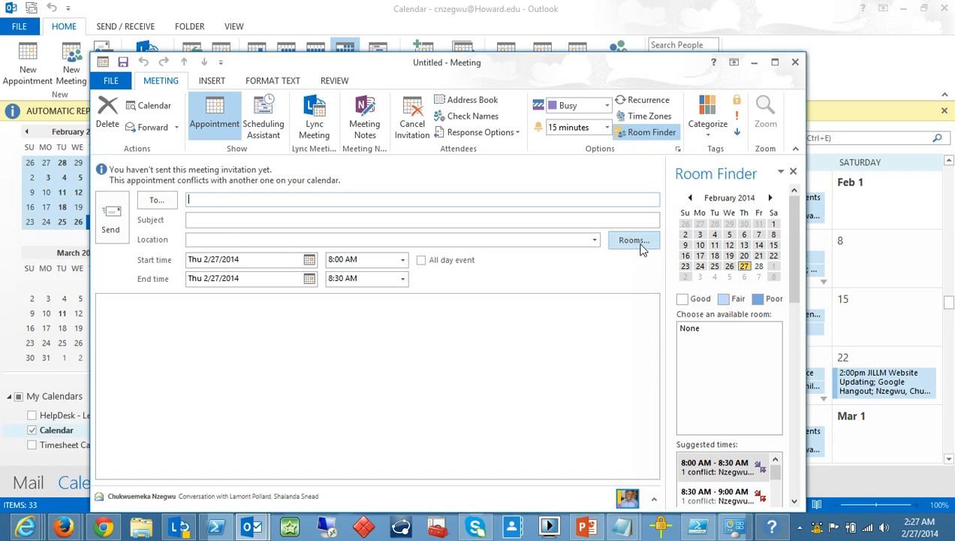
click(639, 246)
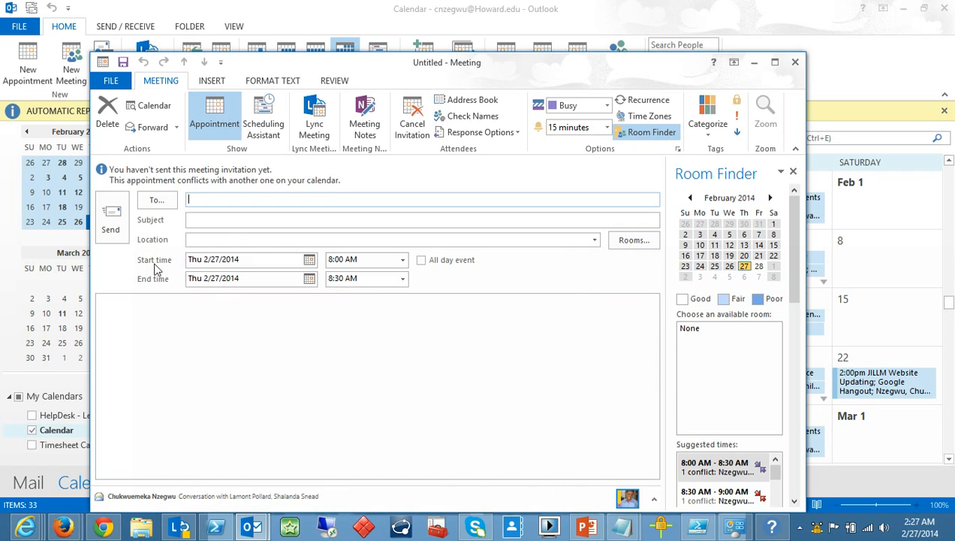
Write 'This is an instructional video test for the University' in the meeting body.
click(172, 323)
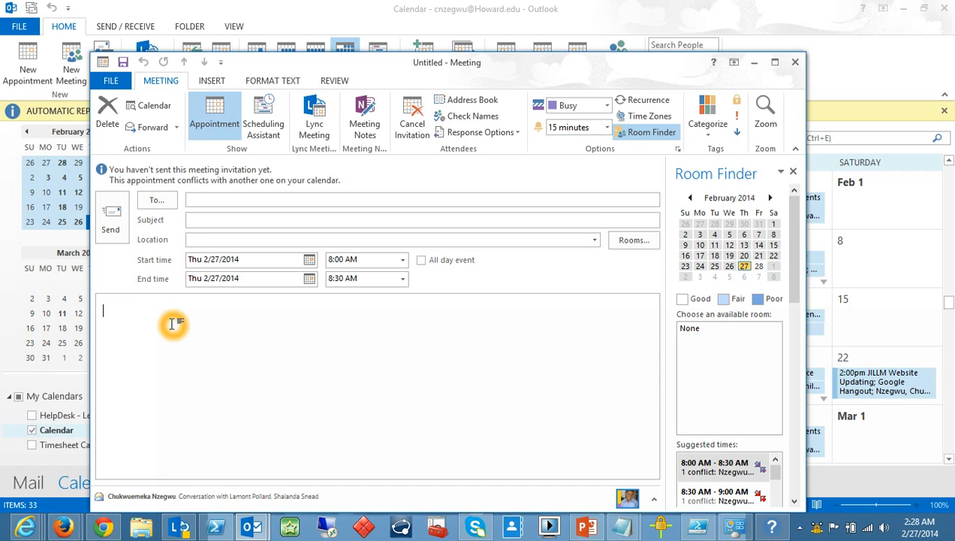
text(This is for )
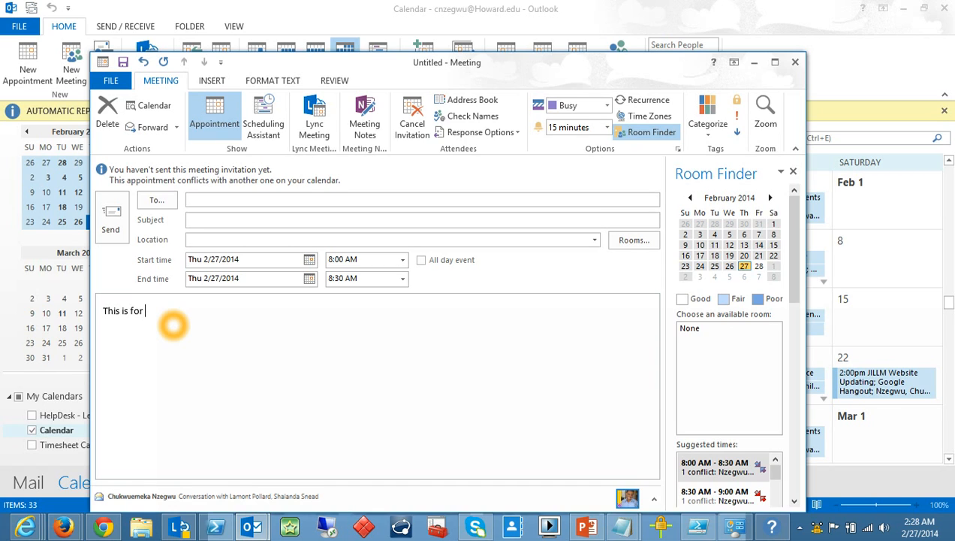
text(a test)
key(BackSpace)
key(BackSpace)
key(BackSpace)
key(BackSpace)
key(BackSpace)
key(BackSpace)
key(BackSpace)
key(BackSpace)
text(n instructional vid)
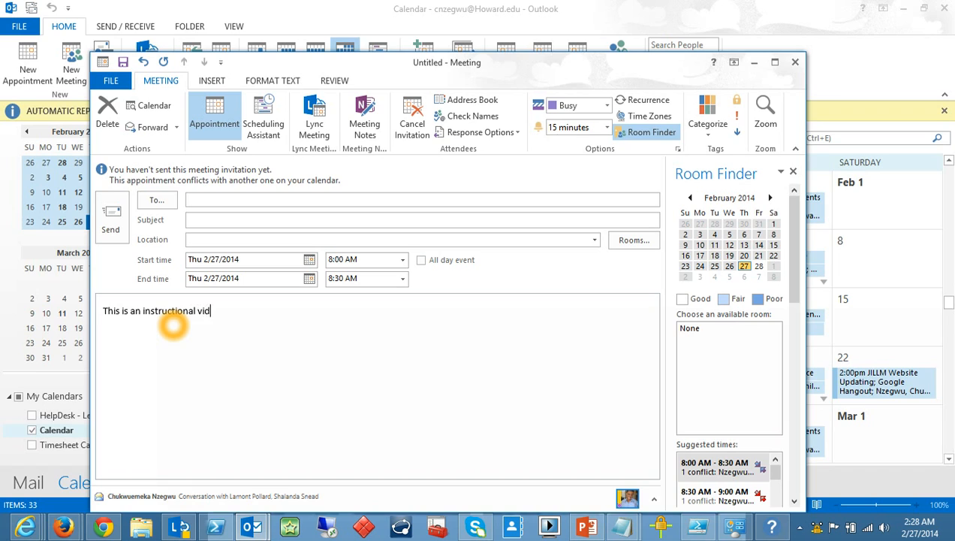
text(eo test for the University.)
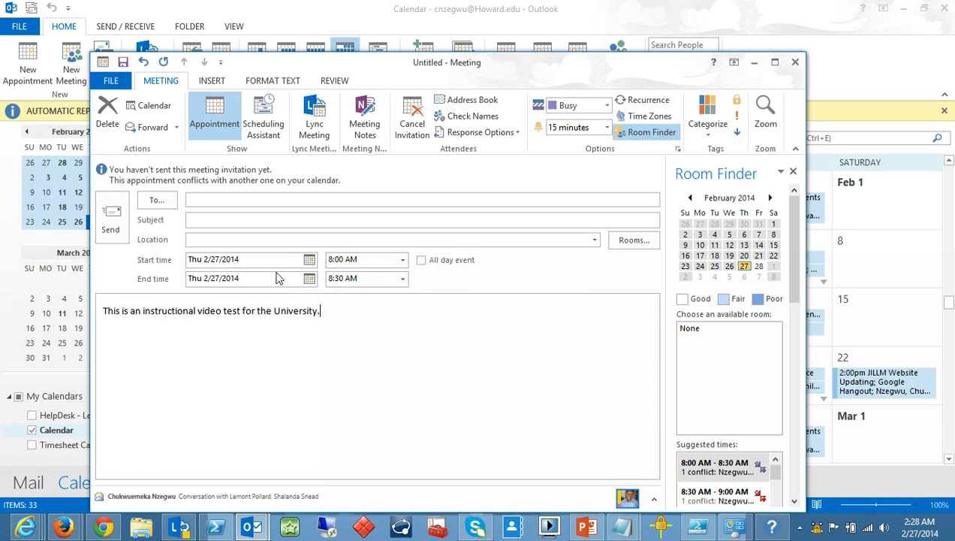
Search the Offline Global Address List for the attendee and add them as Required.
click(159, 203)
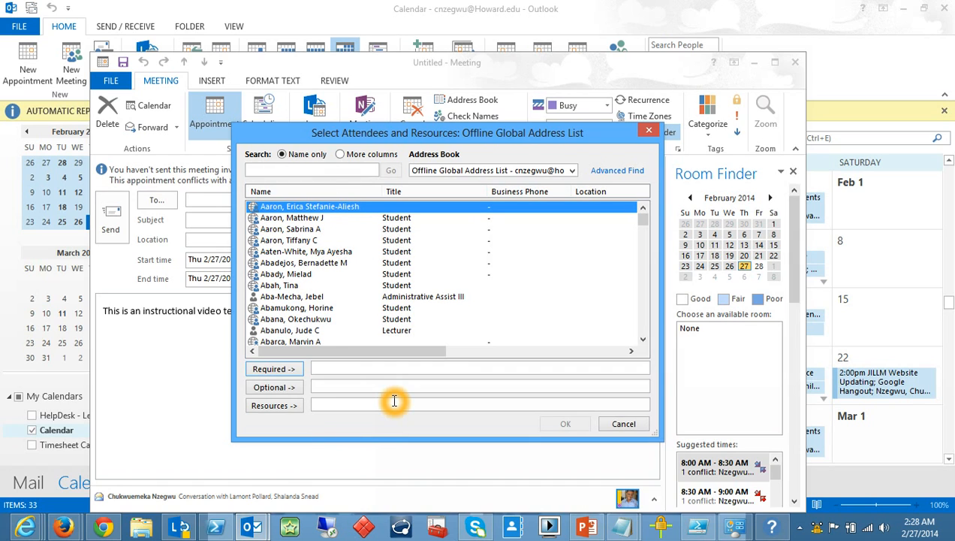
mouse_move(643, 219)
mouse_down()
mouse_move(644, 244)
mouse_move(640, 212)
mouse_up()
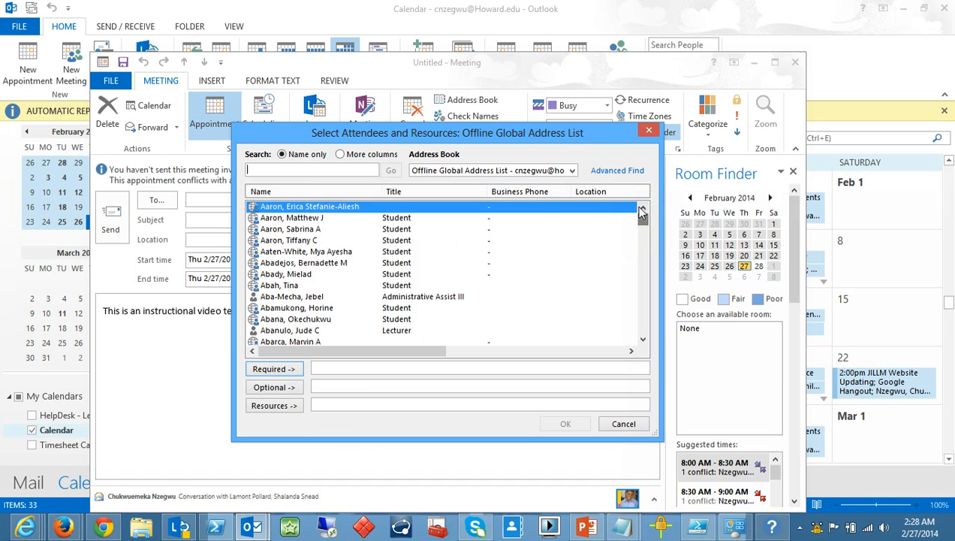
click(291, 241)
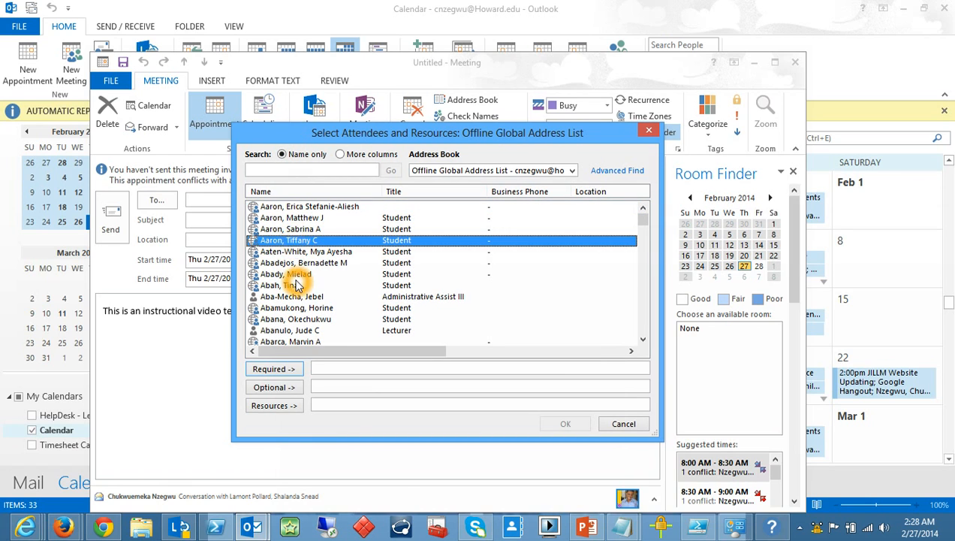
click(298, 275)
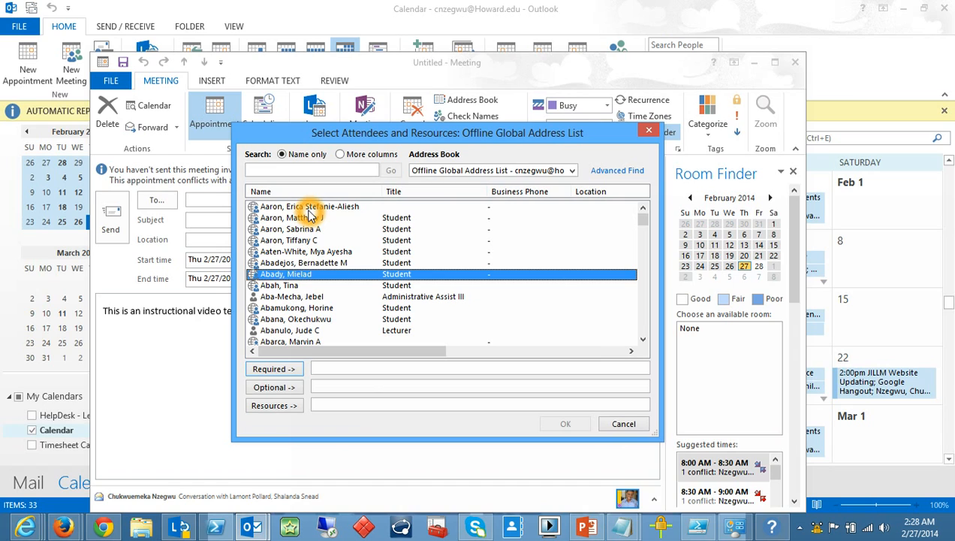
click(310, 174)
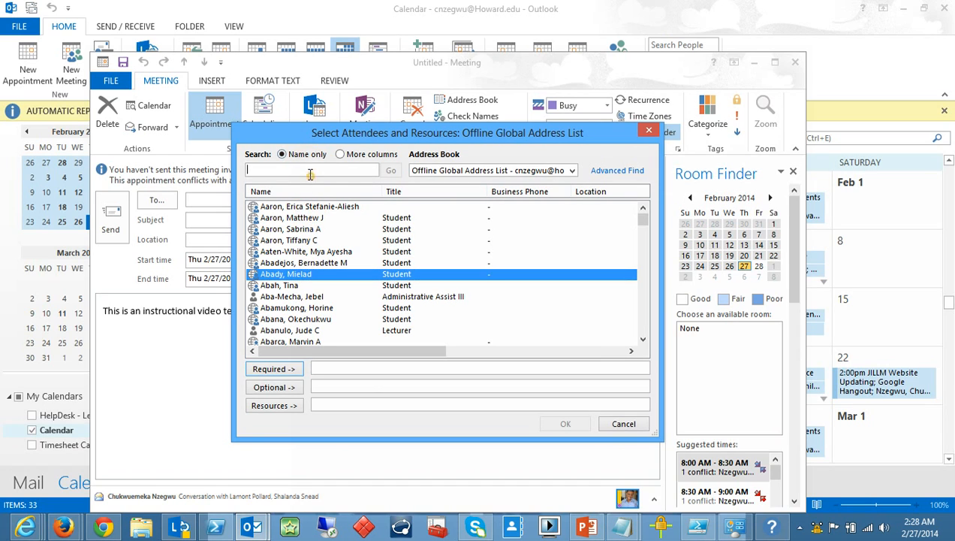
text(ver)
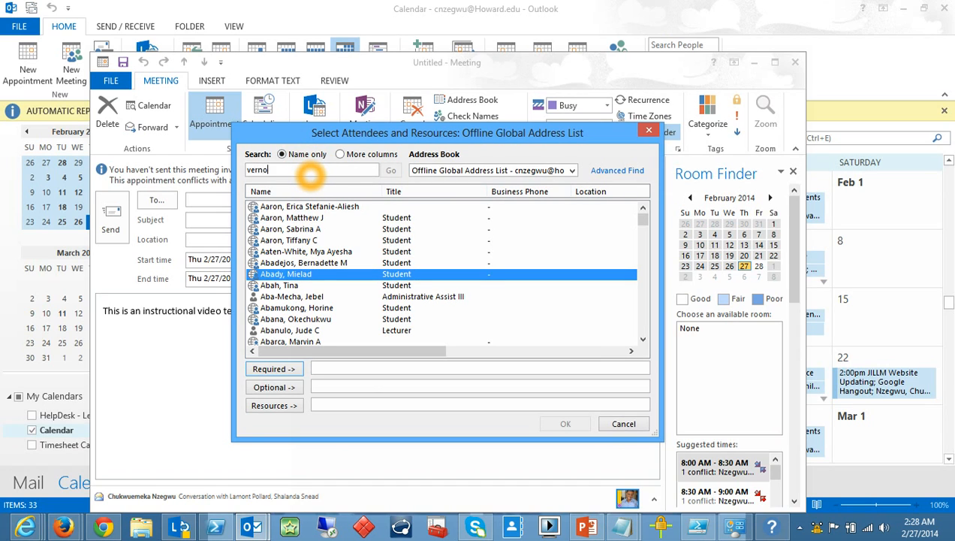
text(no)
key(BackSpace)
key(BackSpace)
key(BackSpace)
key(BackSpace)
key(BackSpace)
key(Return)
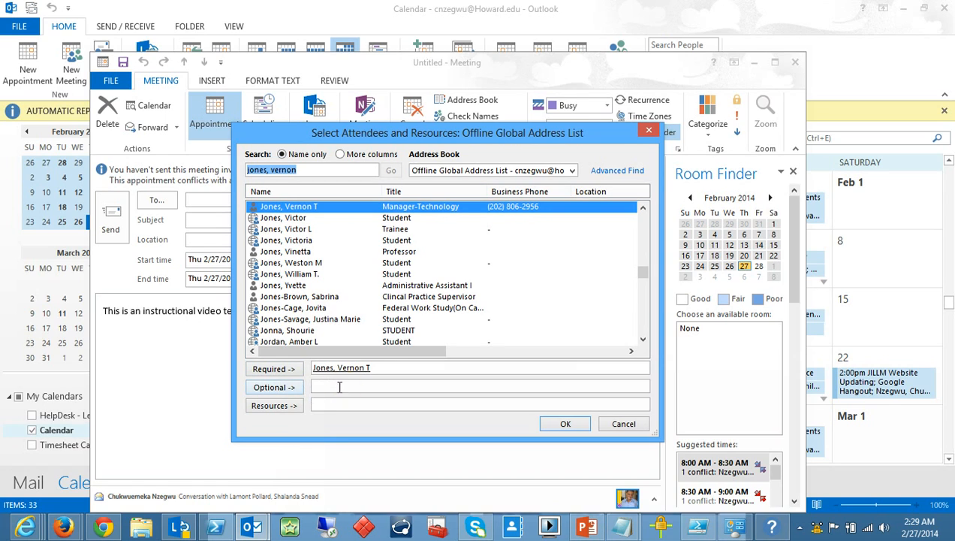
Confirm the chosen attendee so they appear on the meeting's recipient line.
click(288, 392)
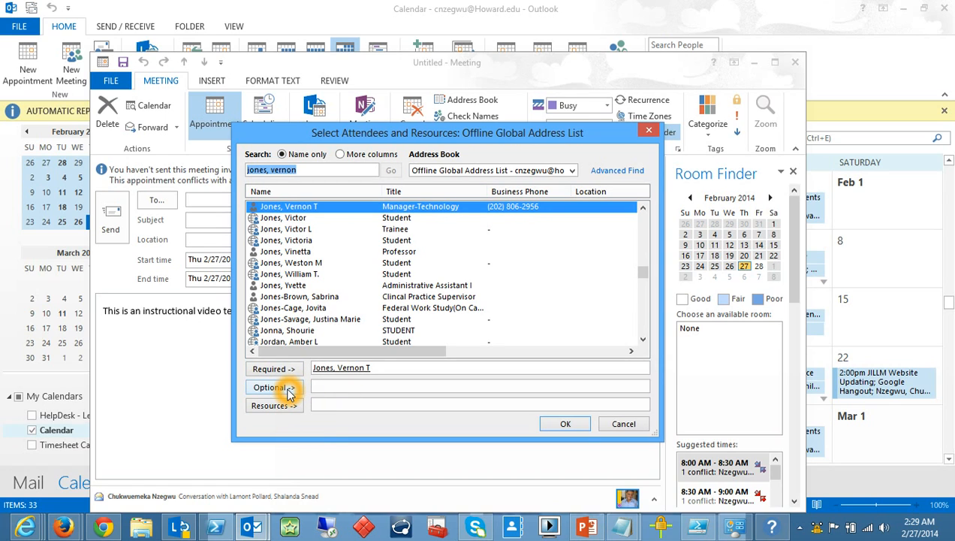
click(327, 388)
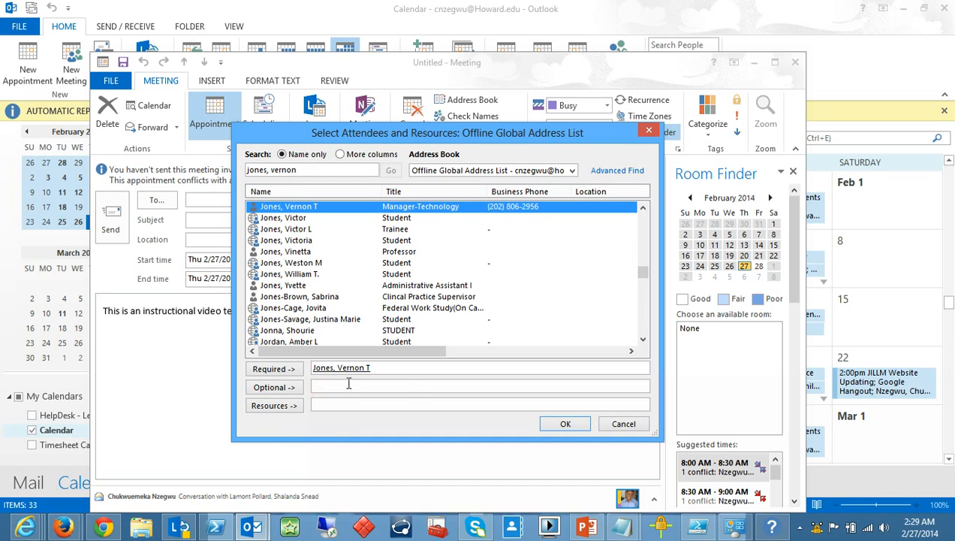
click(402, 392)
click(446, 368)
click(551, 420)
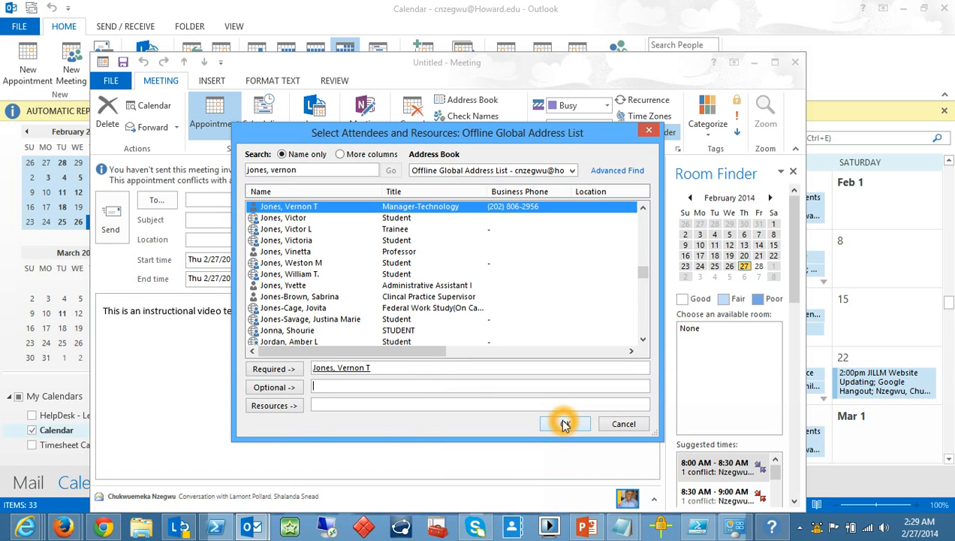
click(564, 422)
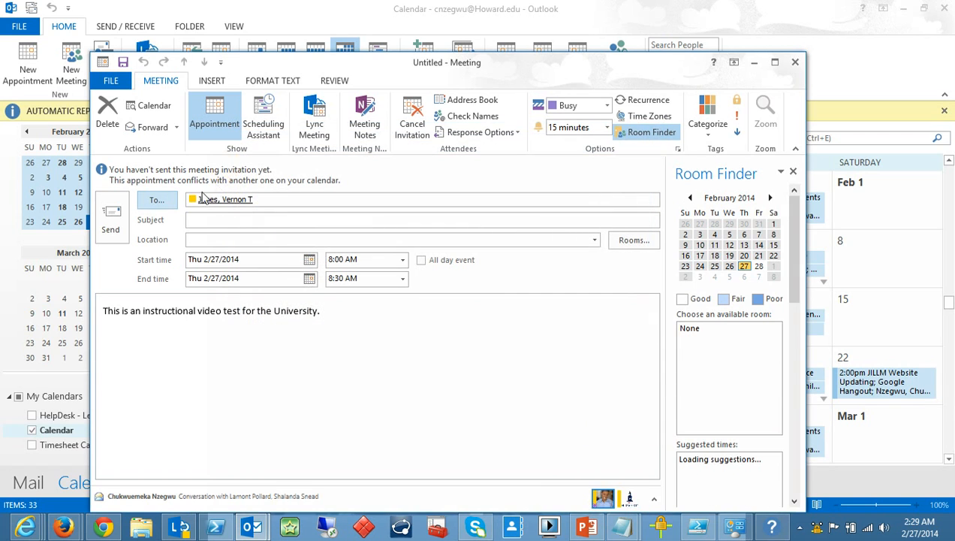
Enter 'Instructional Video for Meeting Request' as the meeting subject.
click(275, 198)
click(285, 201)
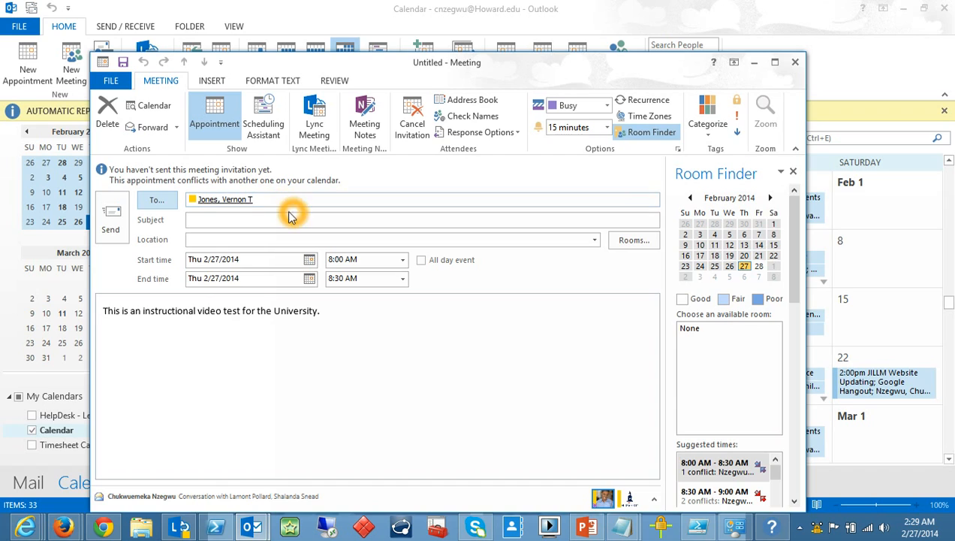
click(262, 216)
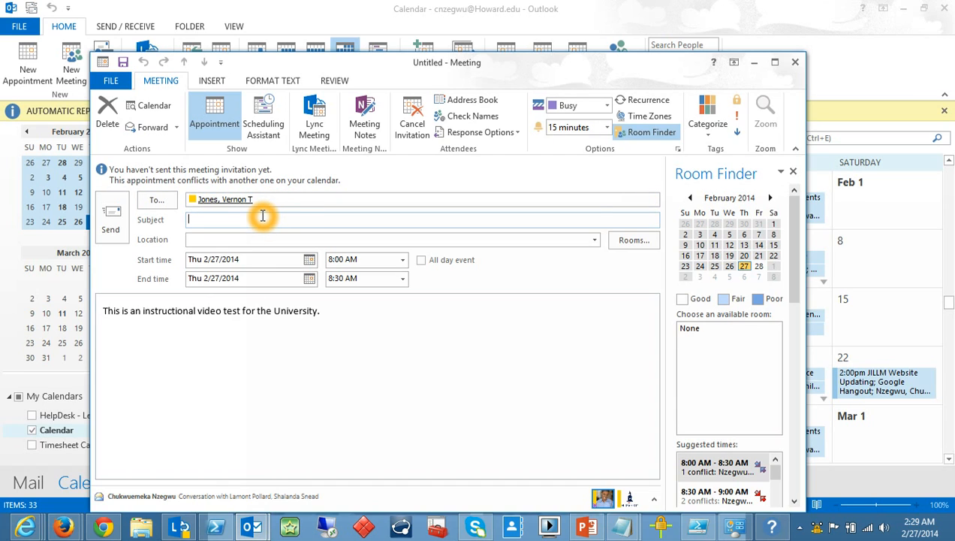
text(Instructional Video for)
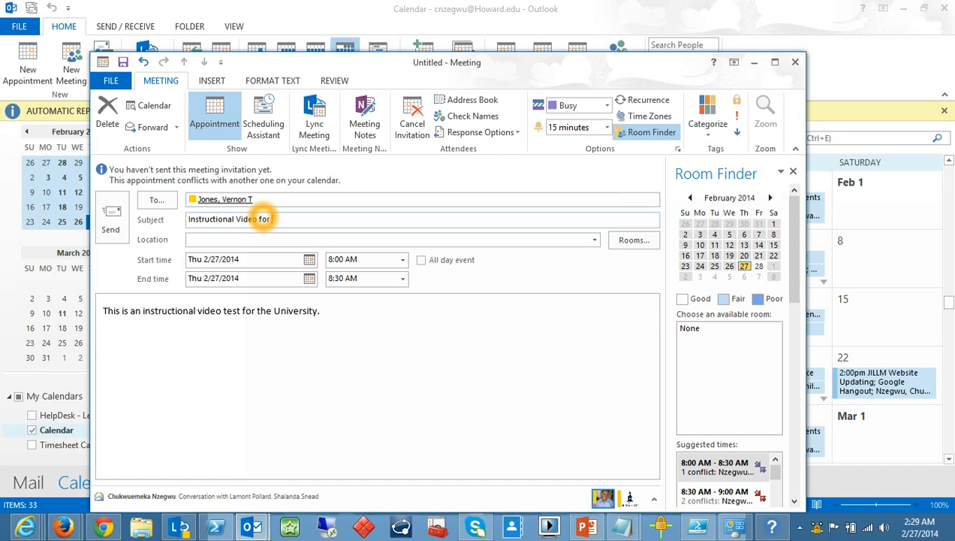
text( Meeting Request)
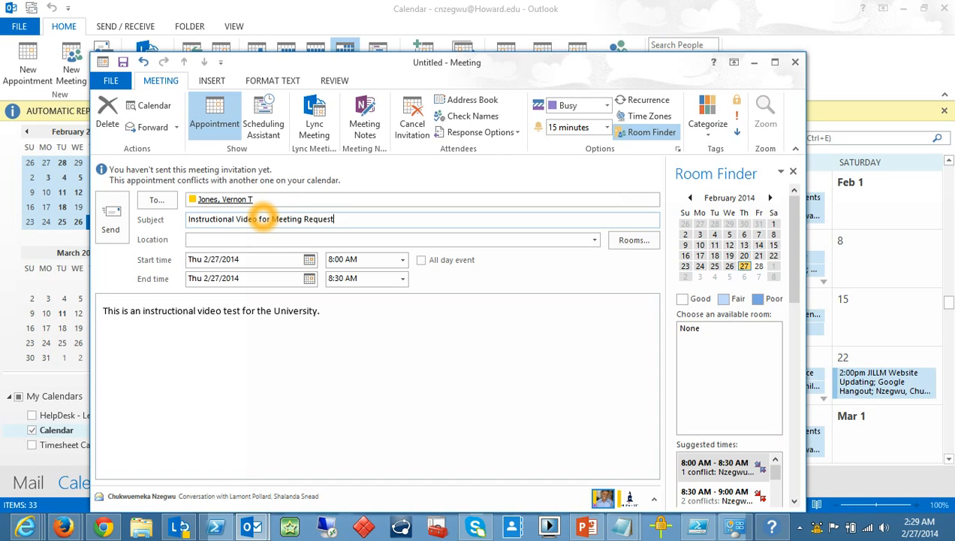
Type 'Test Area' as the location, then clear it again.
click(300, 239)
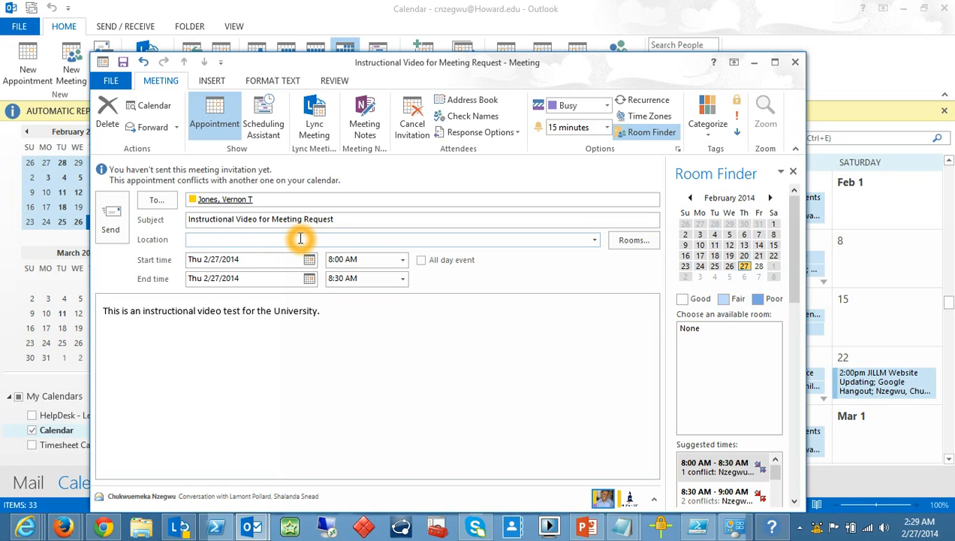
text(Test Area)
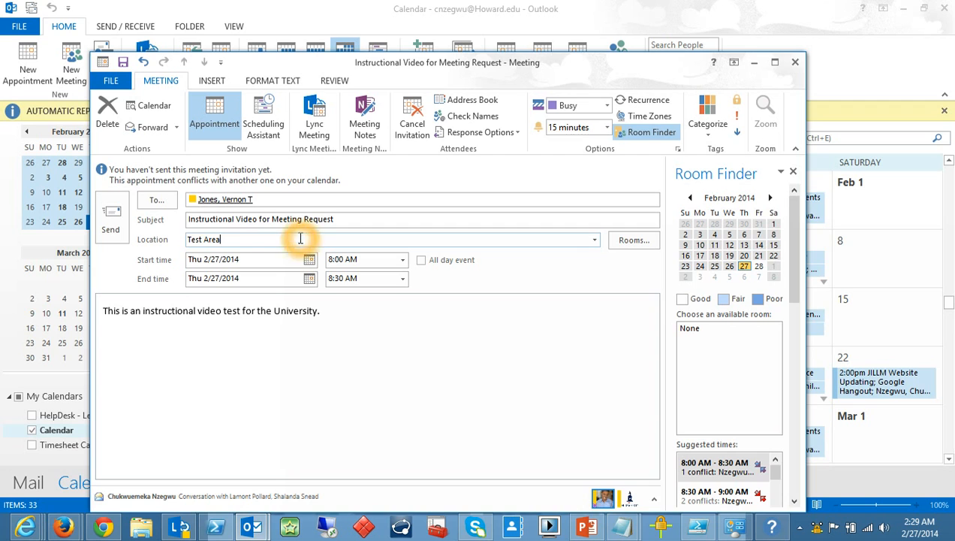
triple_click(300, 238)
key(BackSpace)
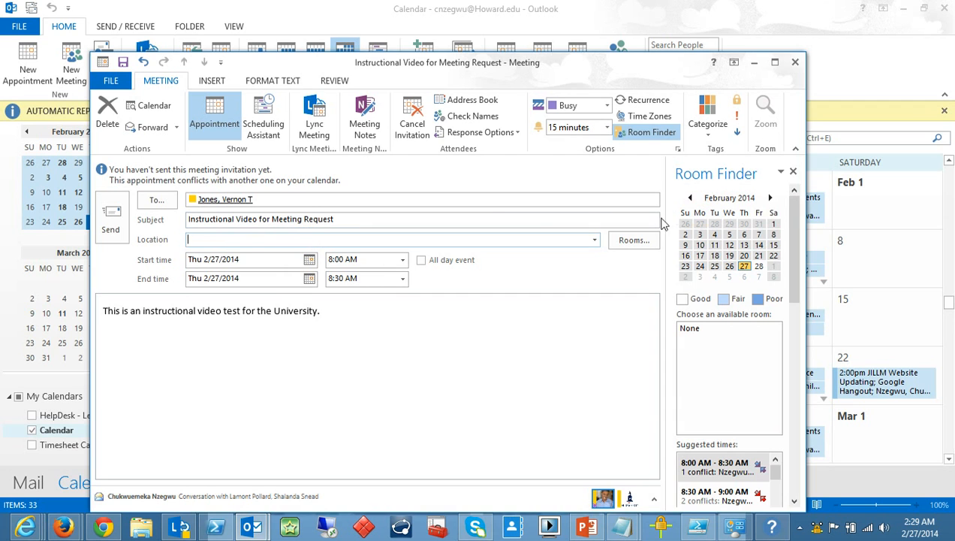
Book ETS - Breakout Room from the Select Rooms list as the meeting location.
click(633, 241)
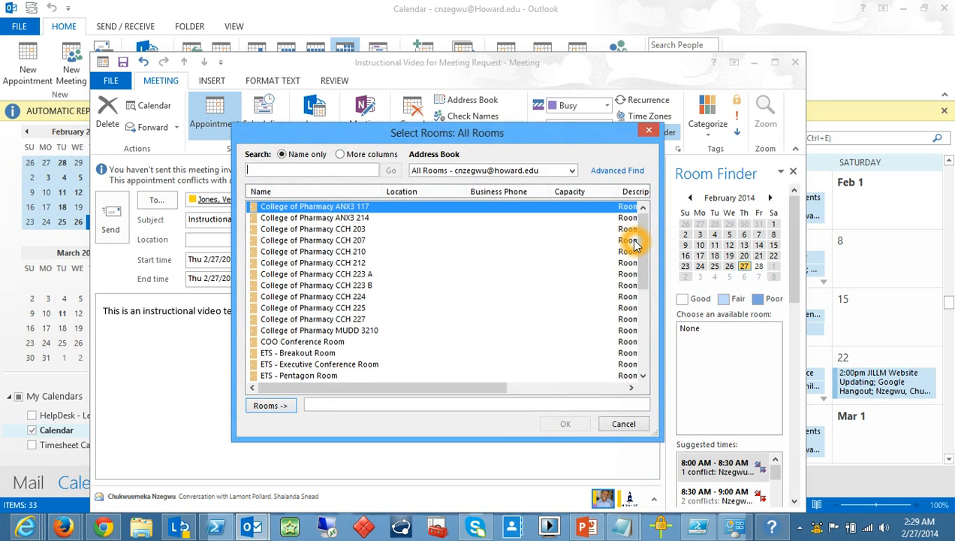
drag(640, 250, 639, 300)
drag(460, 390, 481, 398)
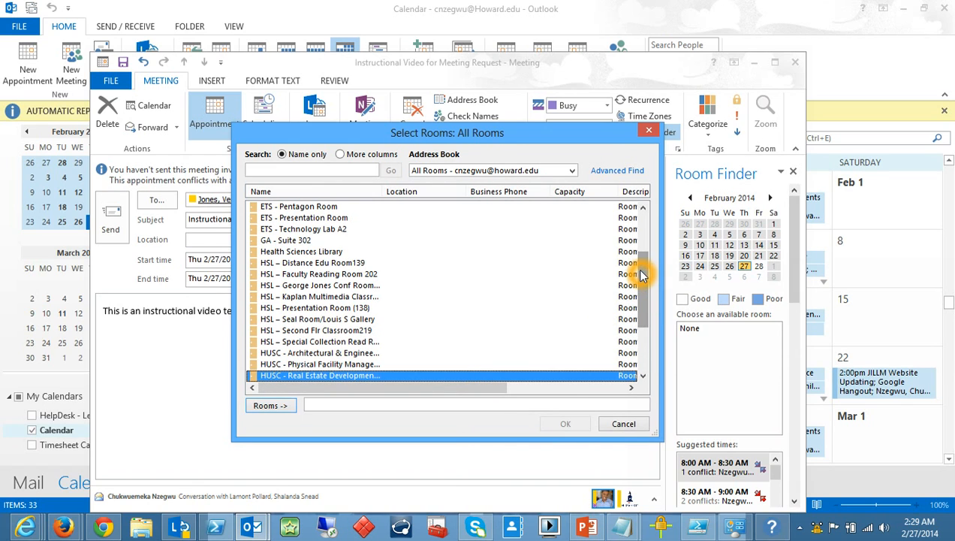
drag(640, 277, 640, 239)
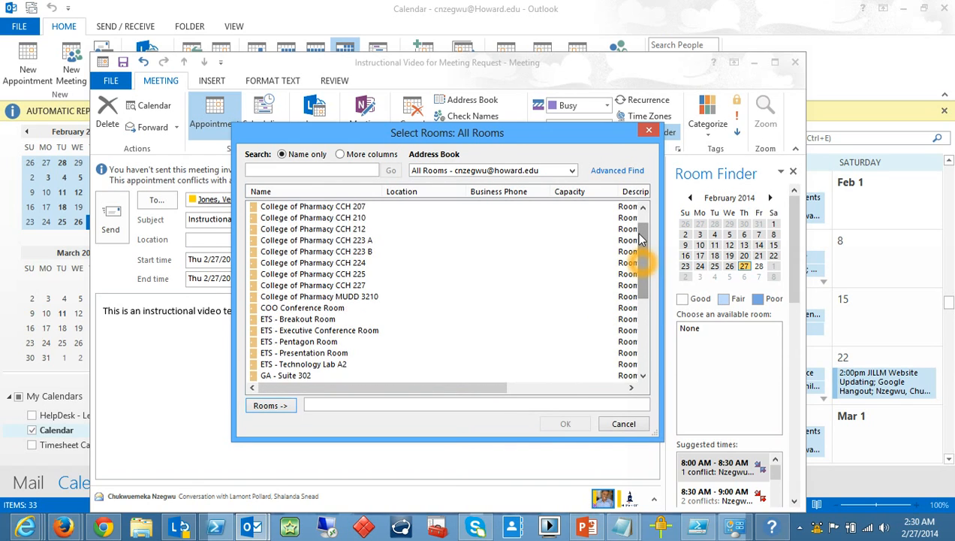
double_click(303, 320)
click(302, 321)
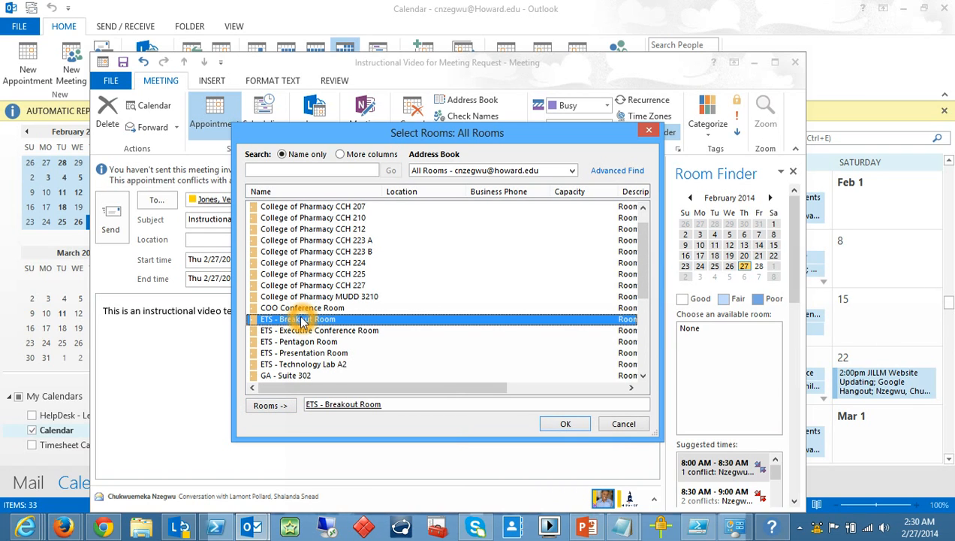
click(564, 425)
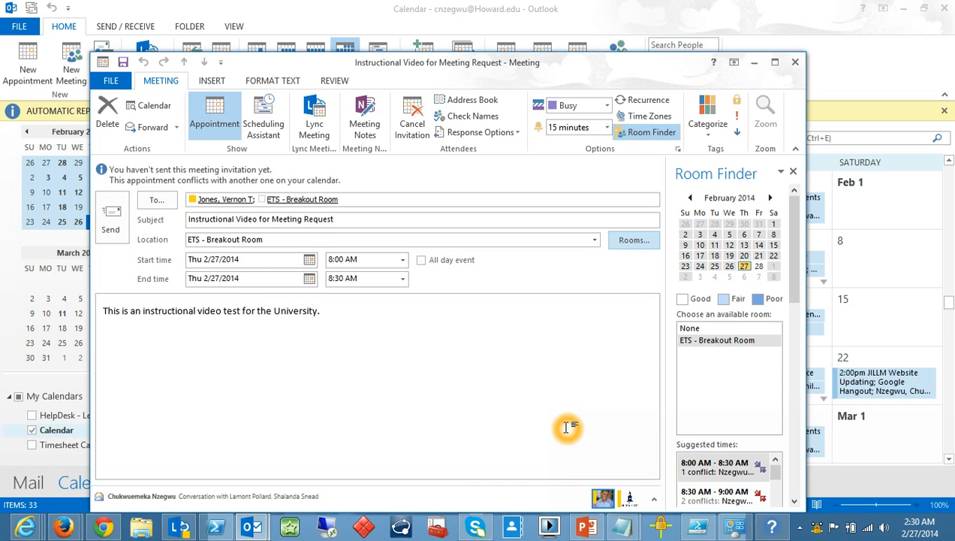
Change the start time to 10:00 AM, so the meeting ends at 10:30 AM.
click(403, 262)
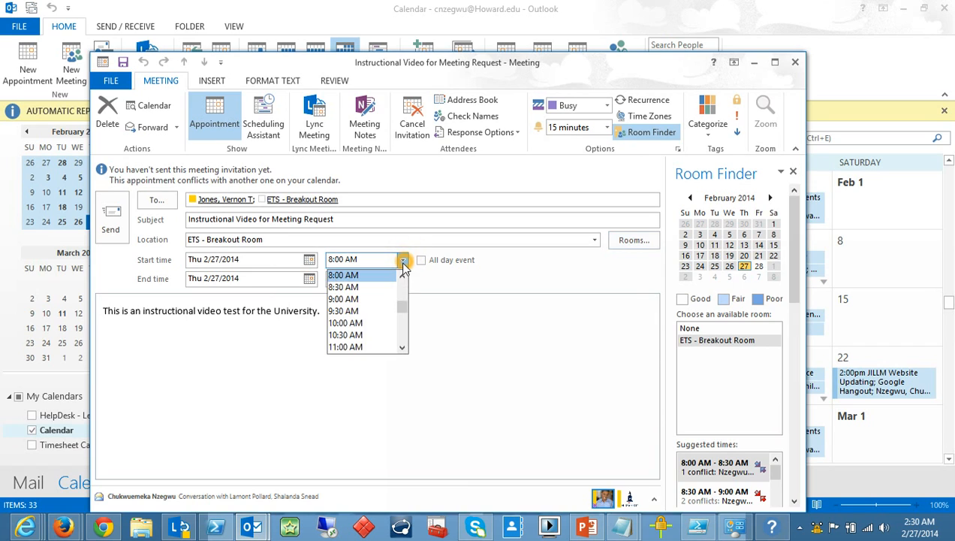
click(367, 325)
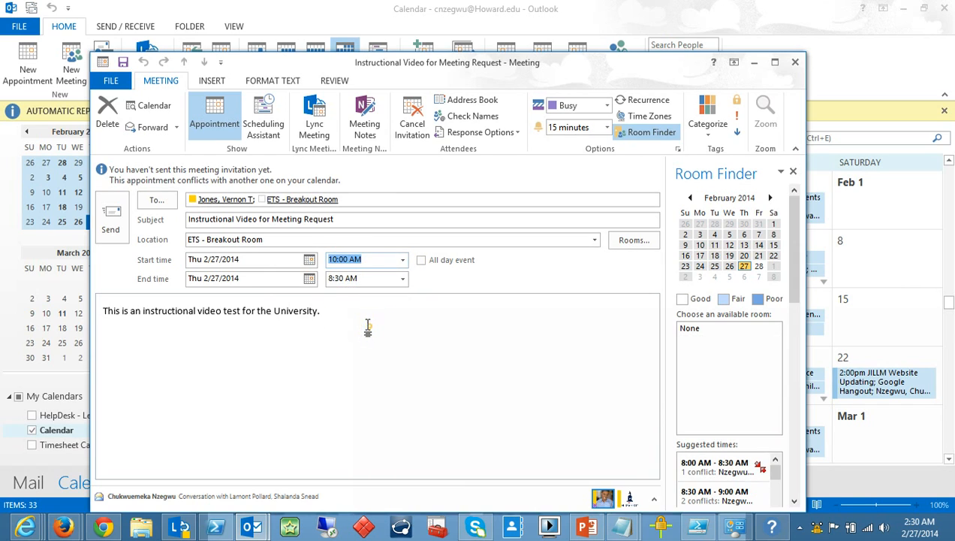
click(409, 284)
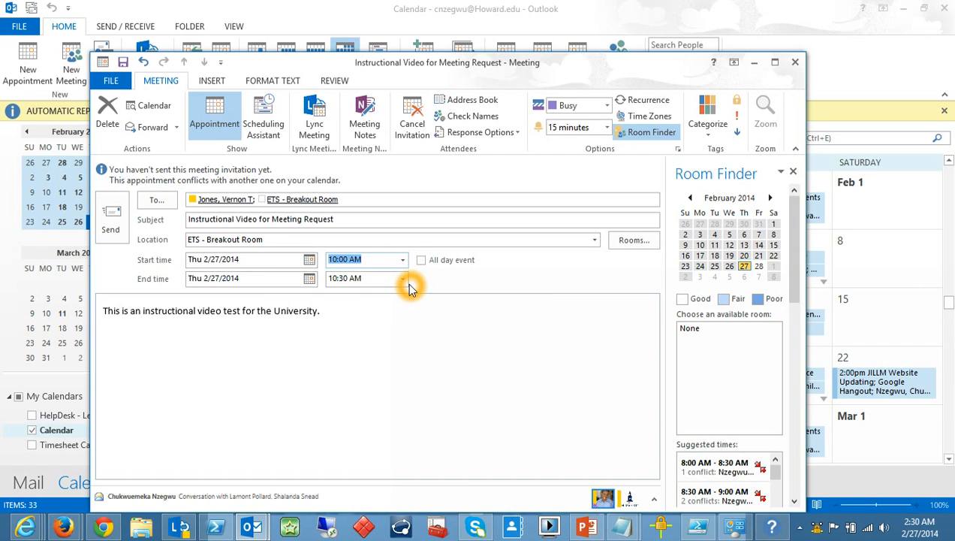
click(357, 314)
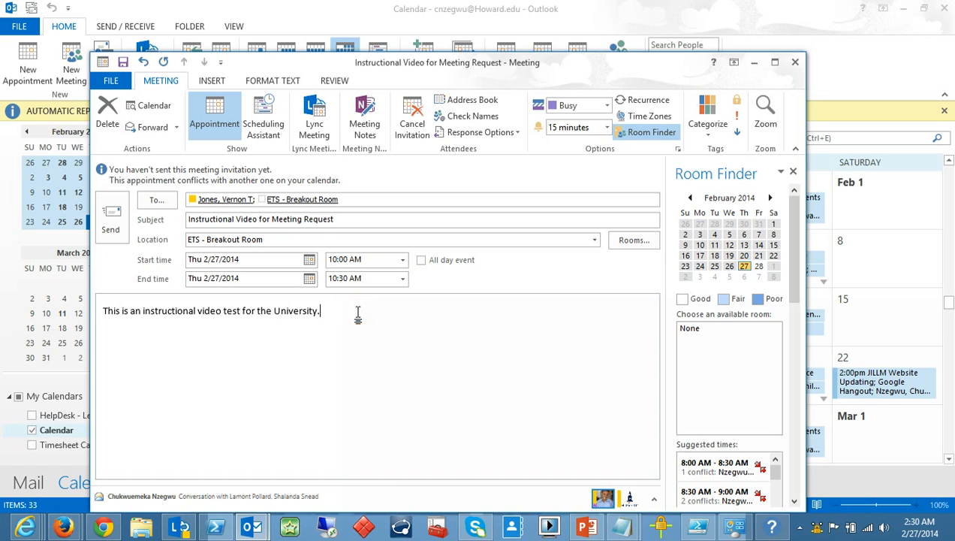
Keep Show As on Busy and set the reminder to 6 hours.
click(608, 110)
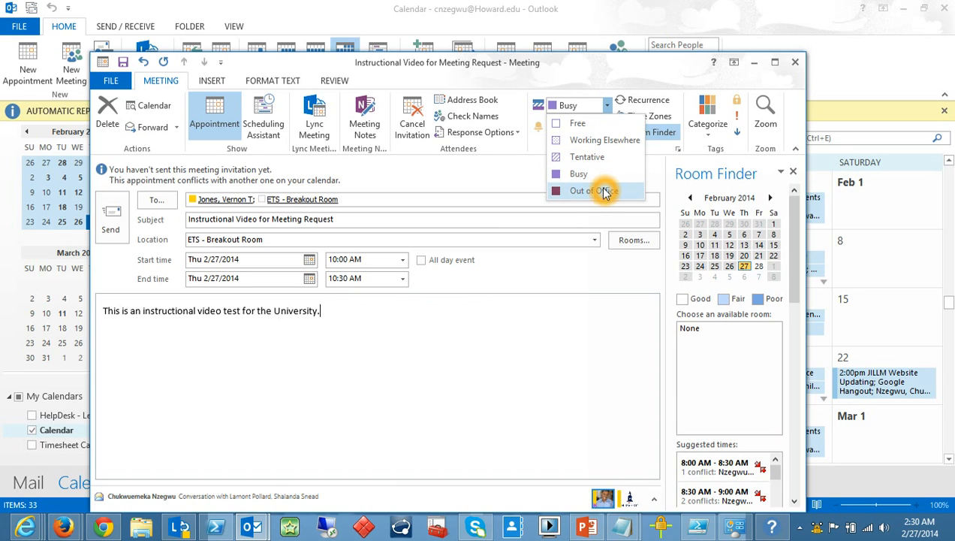
click(572, 78)
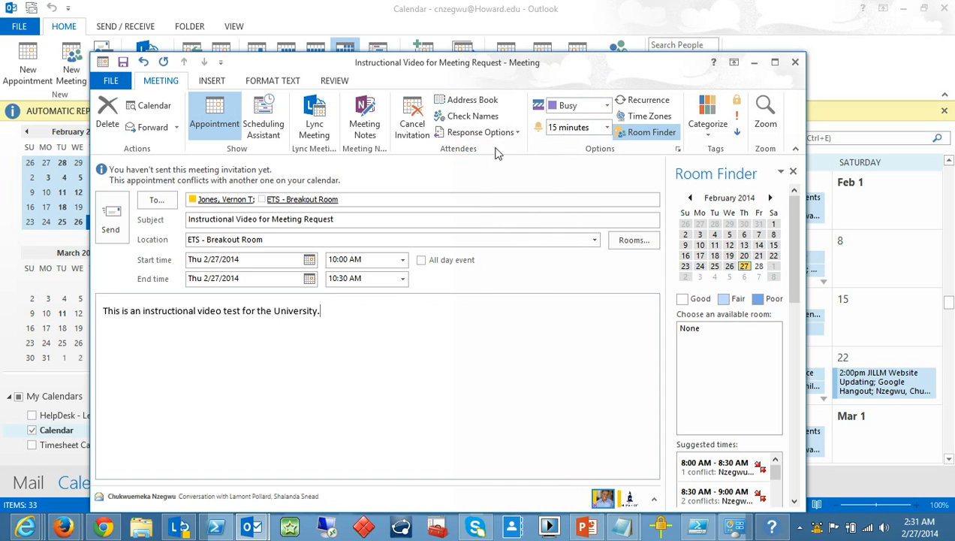
click(607, 128)
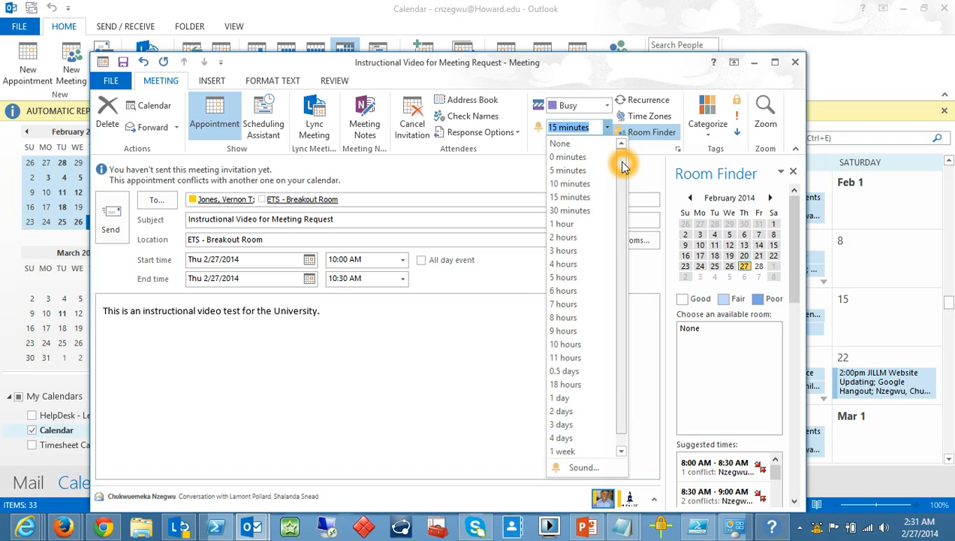
drag(620, 165, 622, 190)
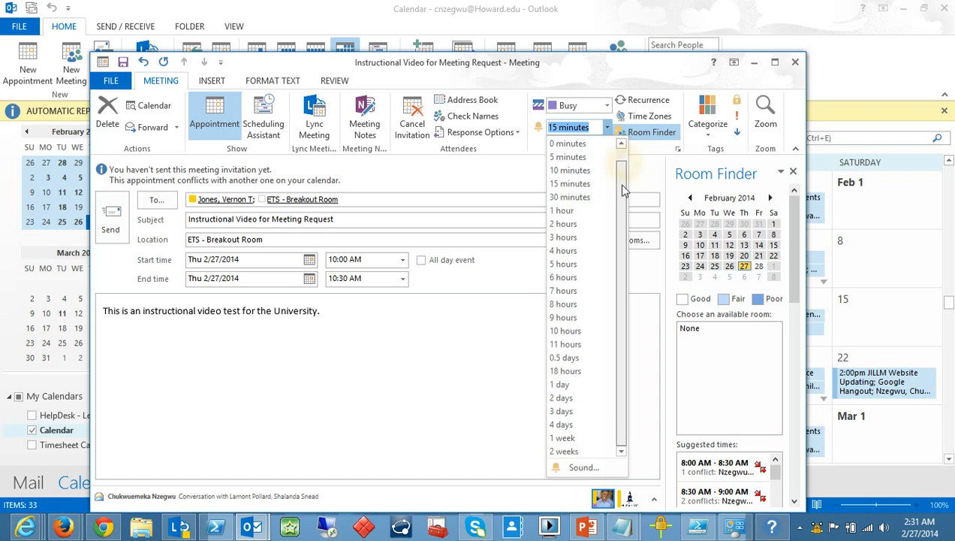
click(572, 280)
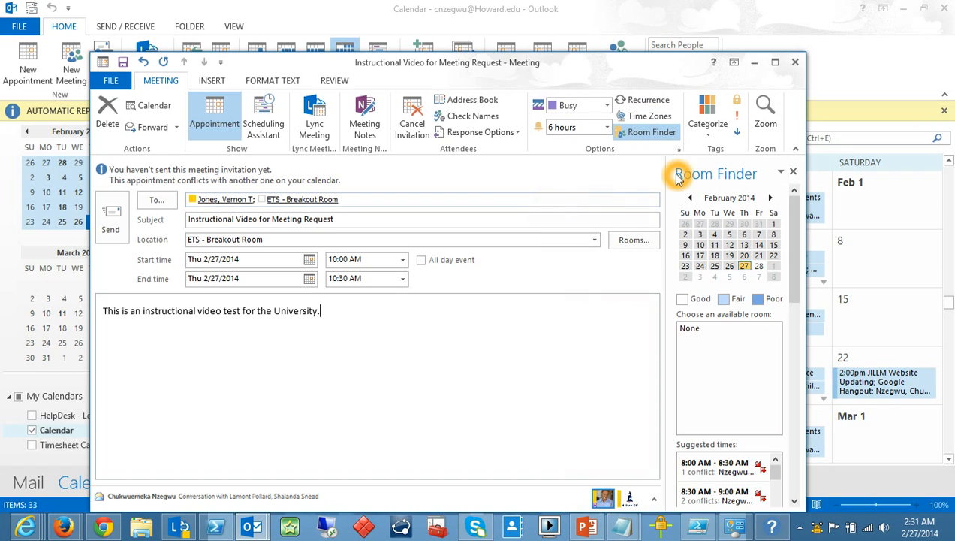
Create a dark red 'Team' category and apply it to the meeting.
click(713, 139)
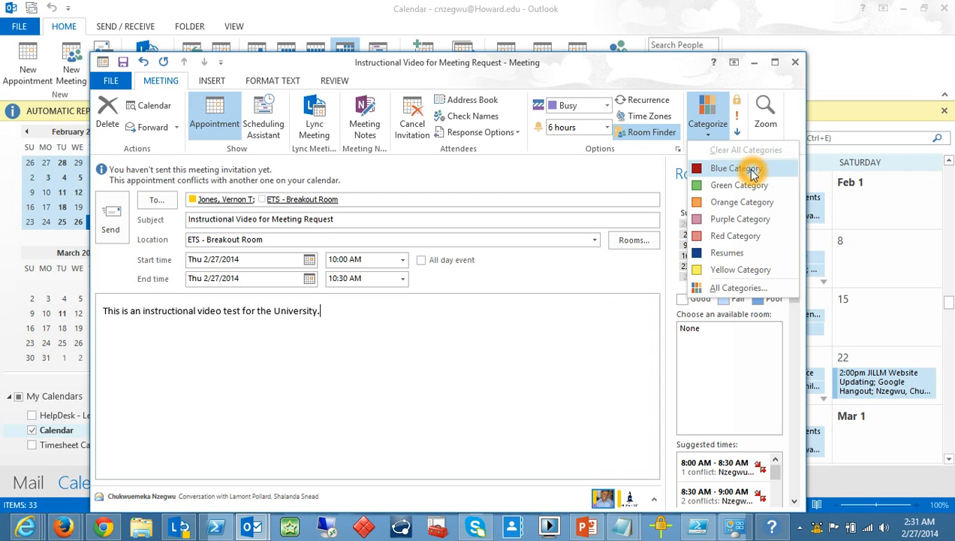
click(740, 289)
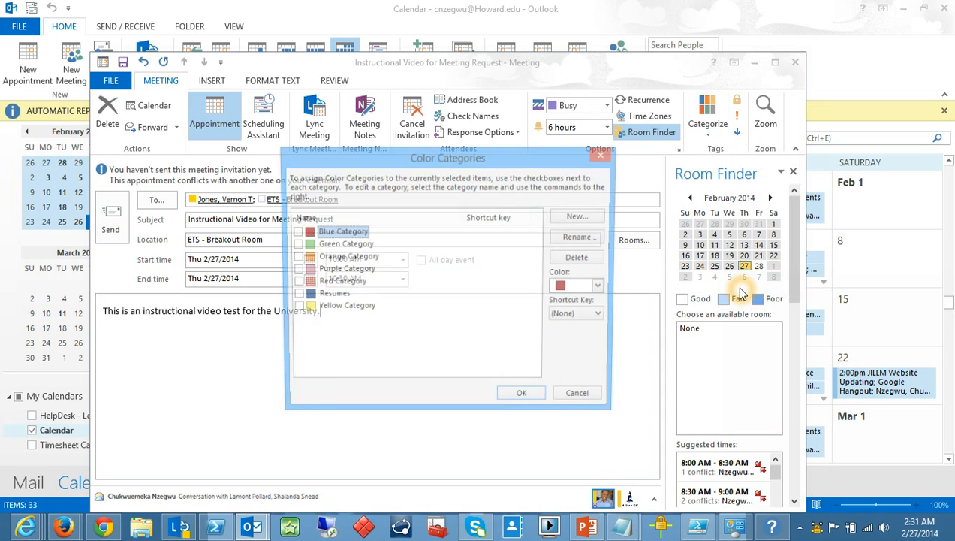
click(575, 219)
text(Team)
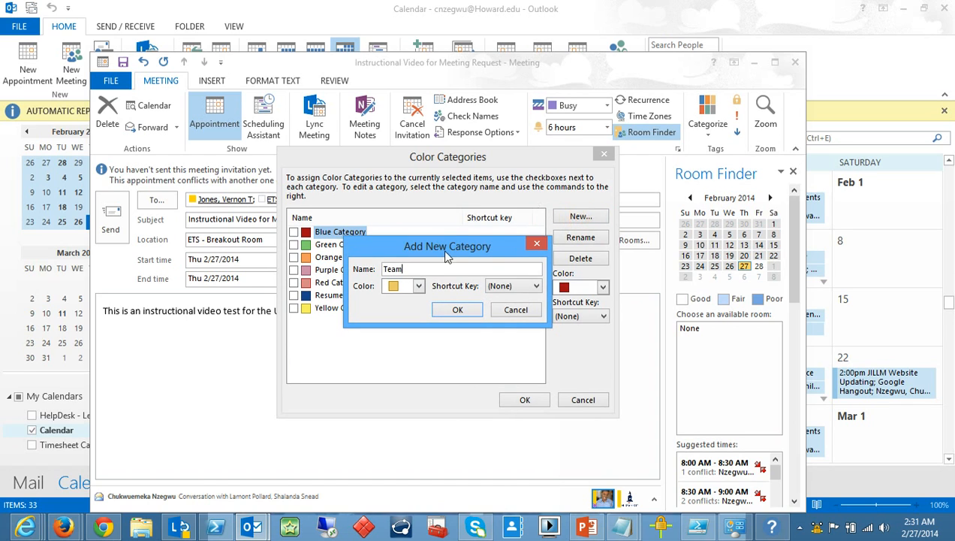
click(419, 286)
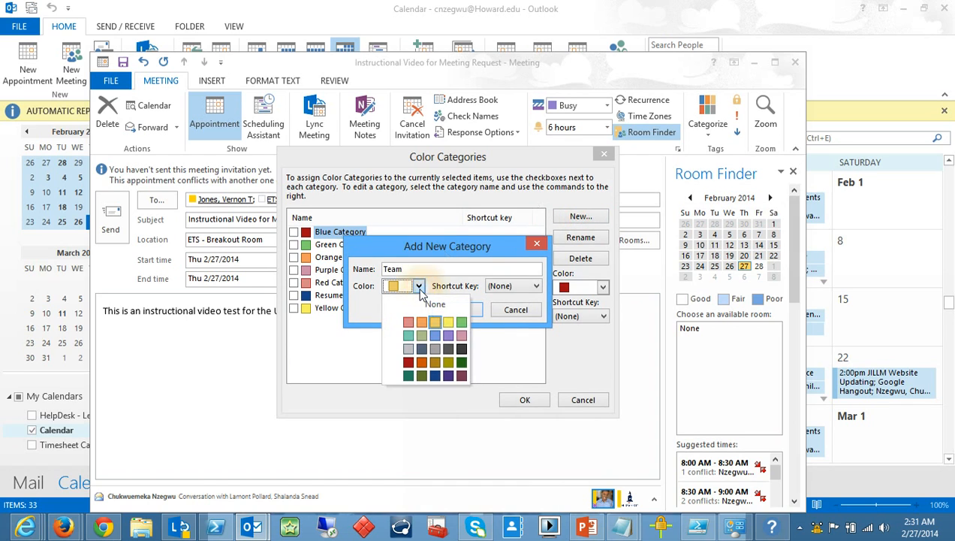
click(408, 368)
click(450, 314)
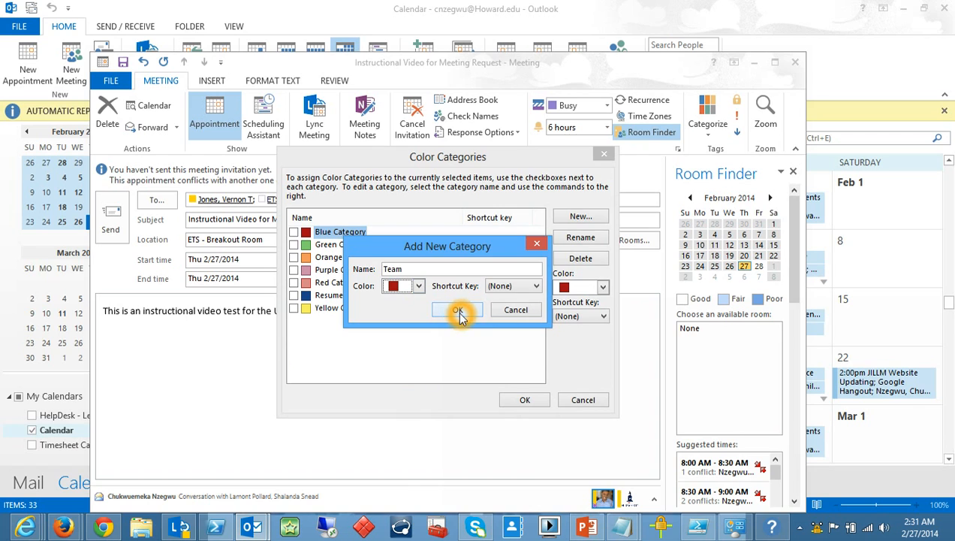
click(507, 398)
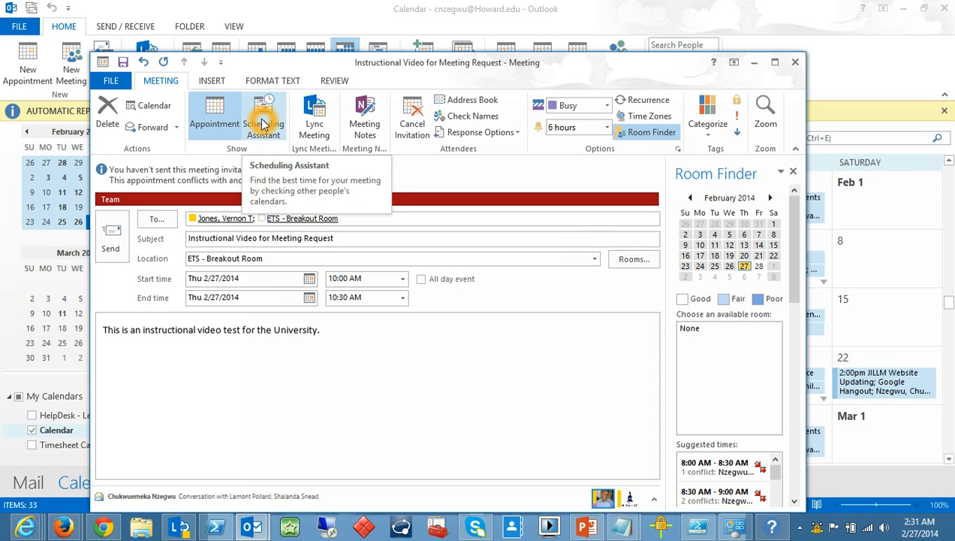
click(449, 244)
click(468, 322)
click(452, 333)
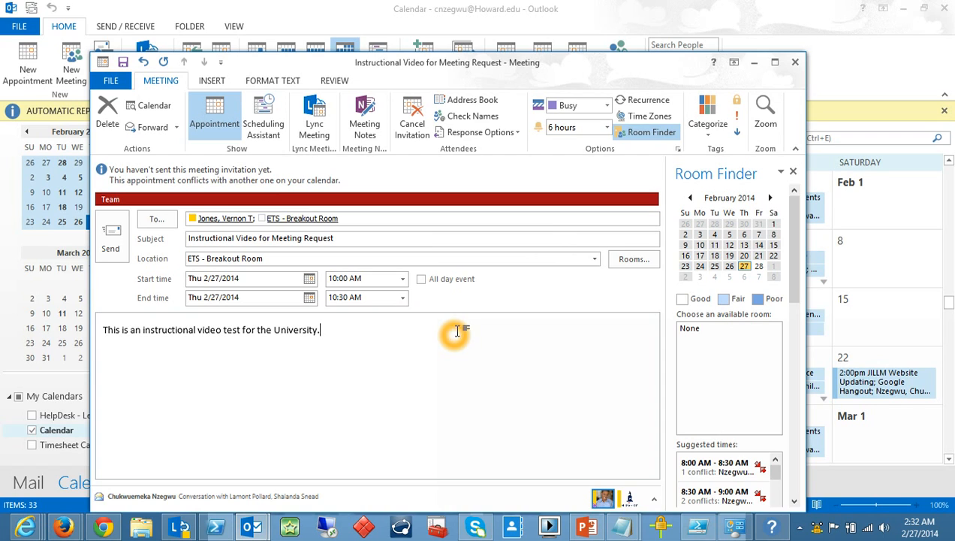
Send the meeting request and open ETS - Breakout Room's decline response.
click(111, 246)
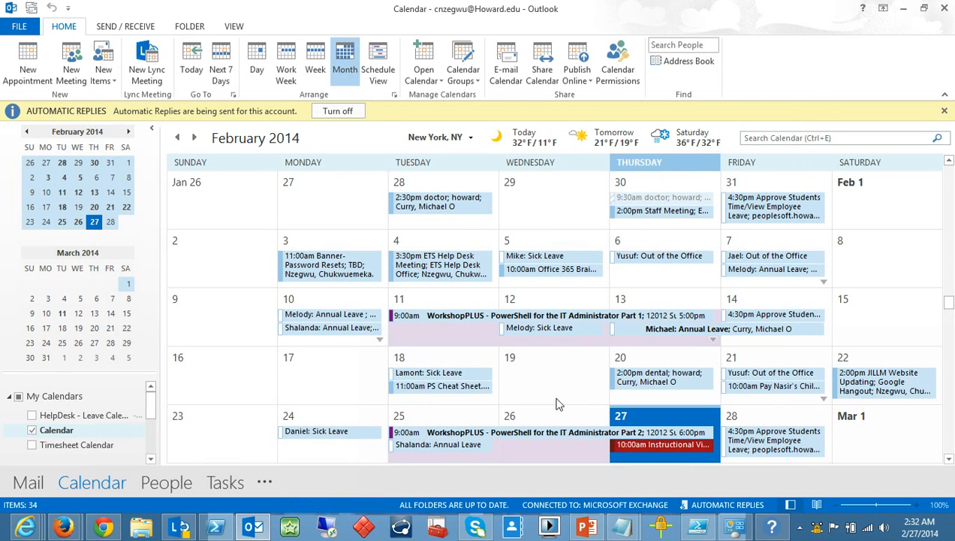
mouse_move(687, 446)
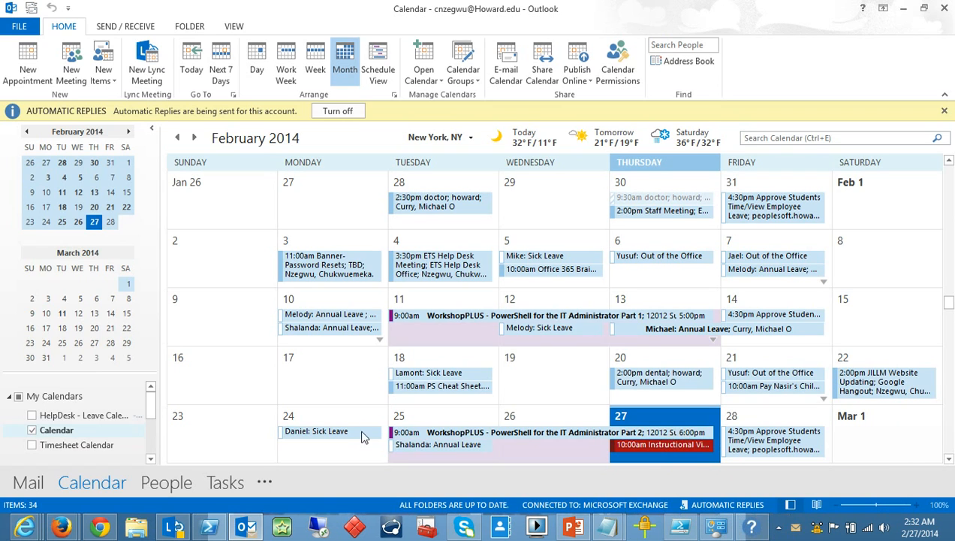
click(237, 444)
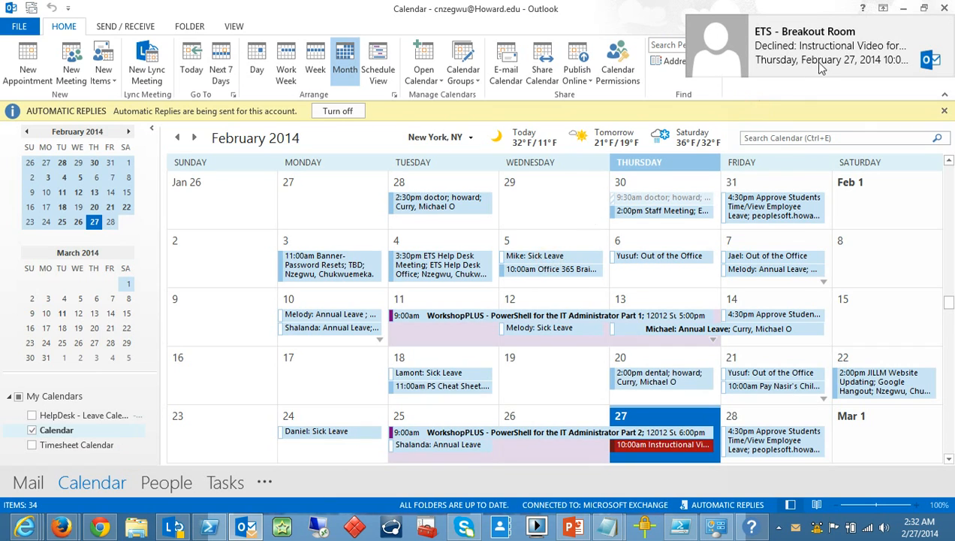
mouse_move(808, 54)
click(839, 60)
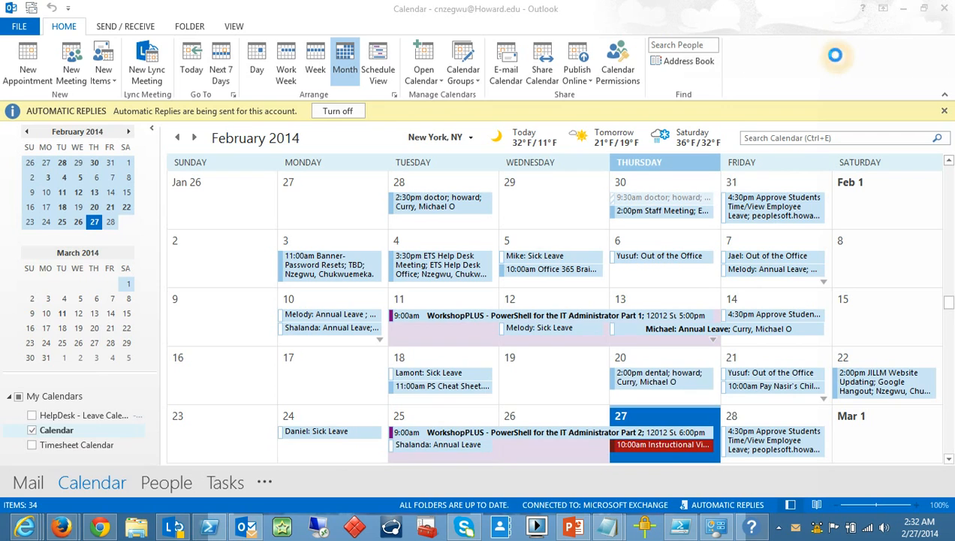